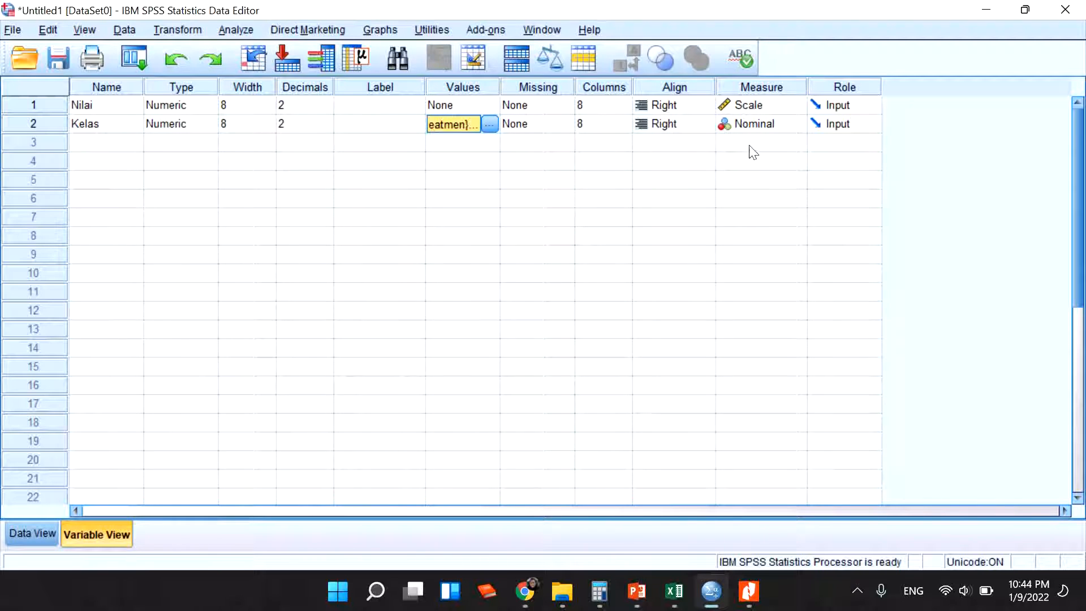
# Look through the data rows to examine the Nilai scores and the Kelas group codes.
pyautogui.click(26, 534)
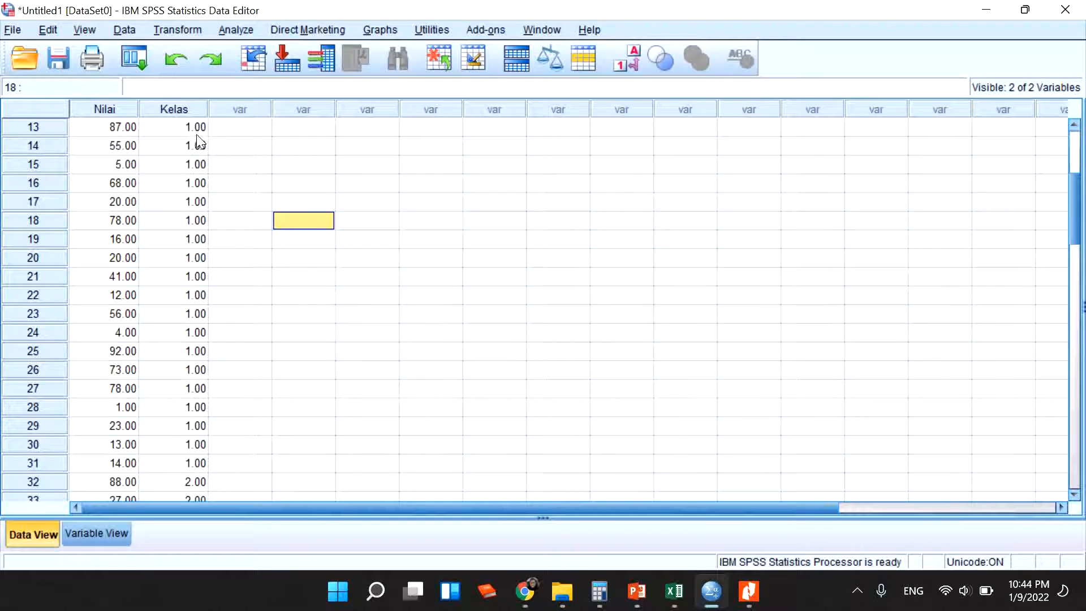
pyautogui.scroll(-12, 196, 134)
pyautogui.scroll(16, 196, 134)
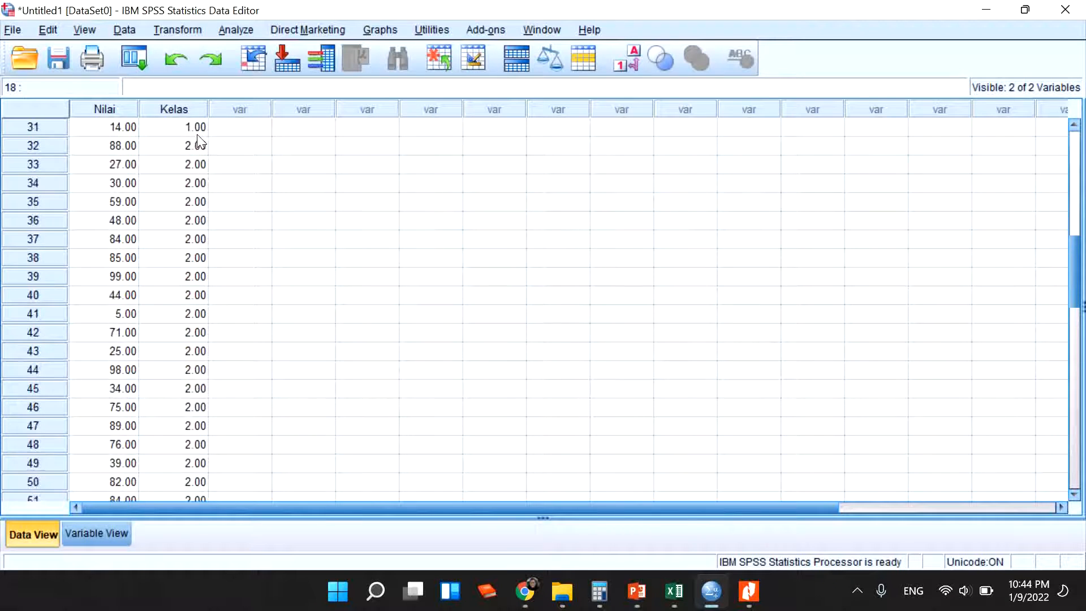
pyautogui.scroll(-5, 192, 219)
pyautogui.scroll(-3, 180, 288)
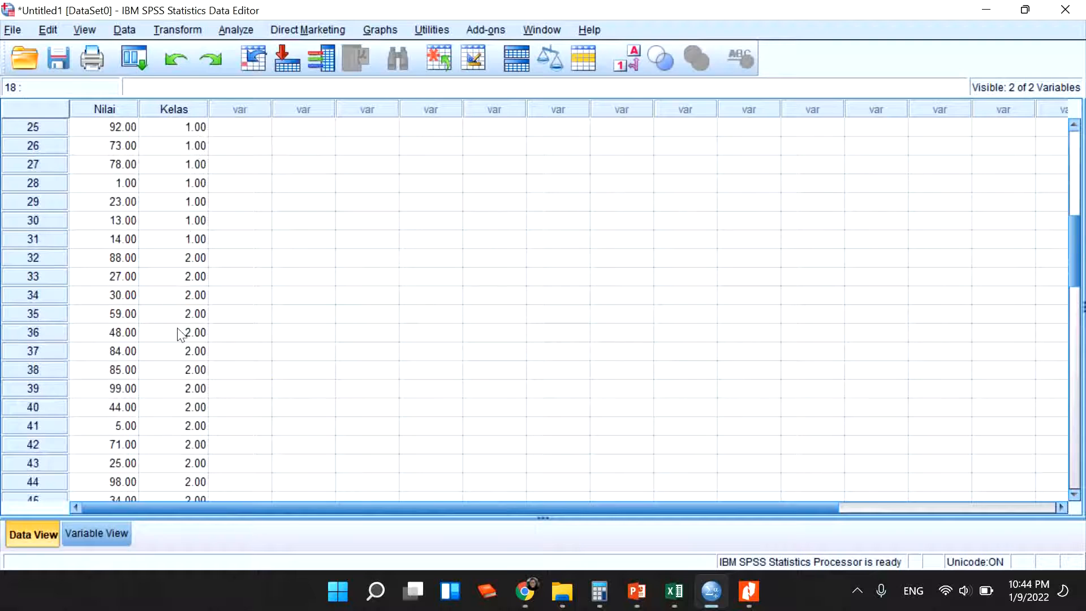
pyautogui.scroll(8, 180, 333)
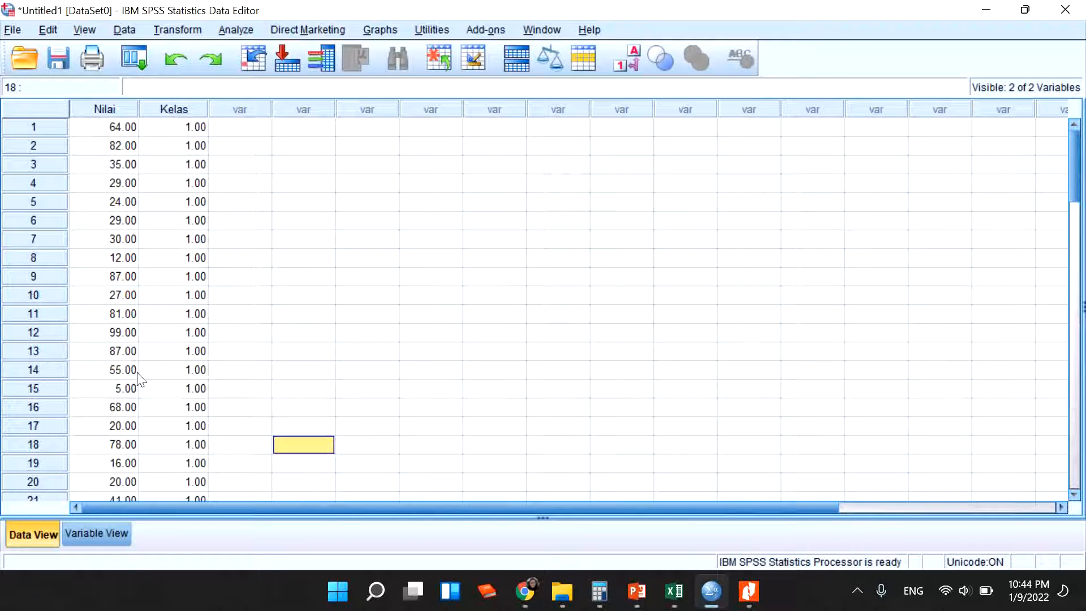
pyautogui.scroll(-6, 136, 375)
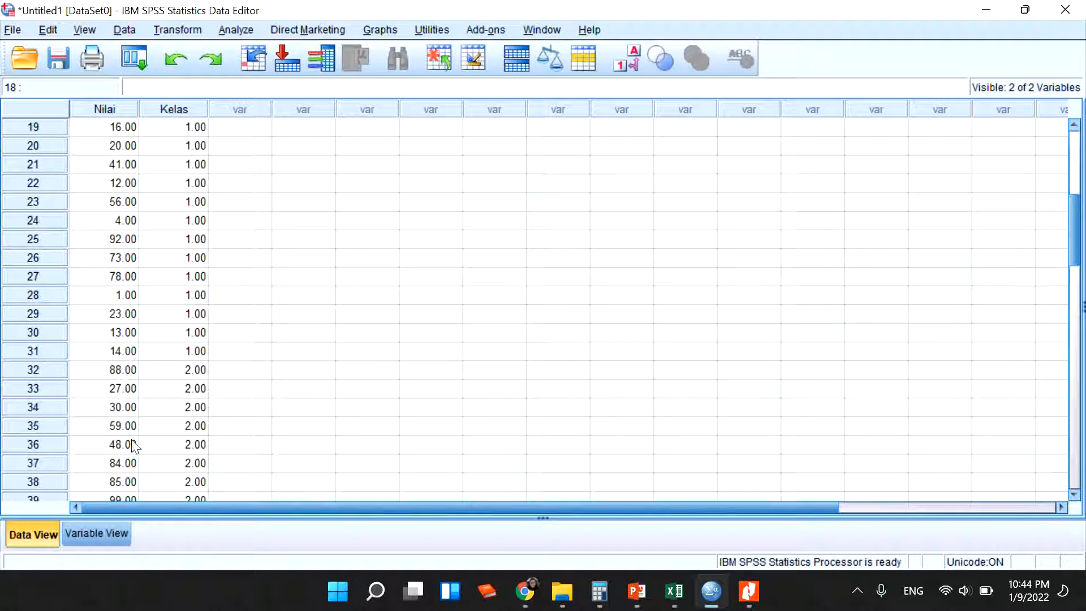
pyautogui.scroll(6, 347, 311)
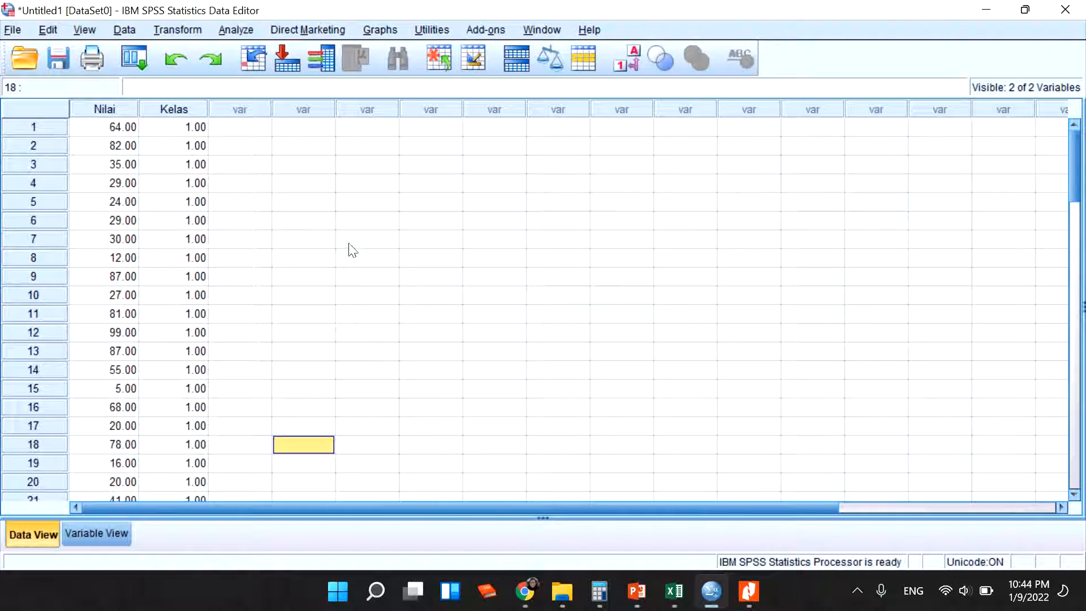
# Set up a nonparametric independent-samples test with Nilai as the test field and Kelas as the groups field.
pyautogui.click(236, 30)
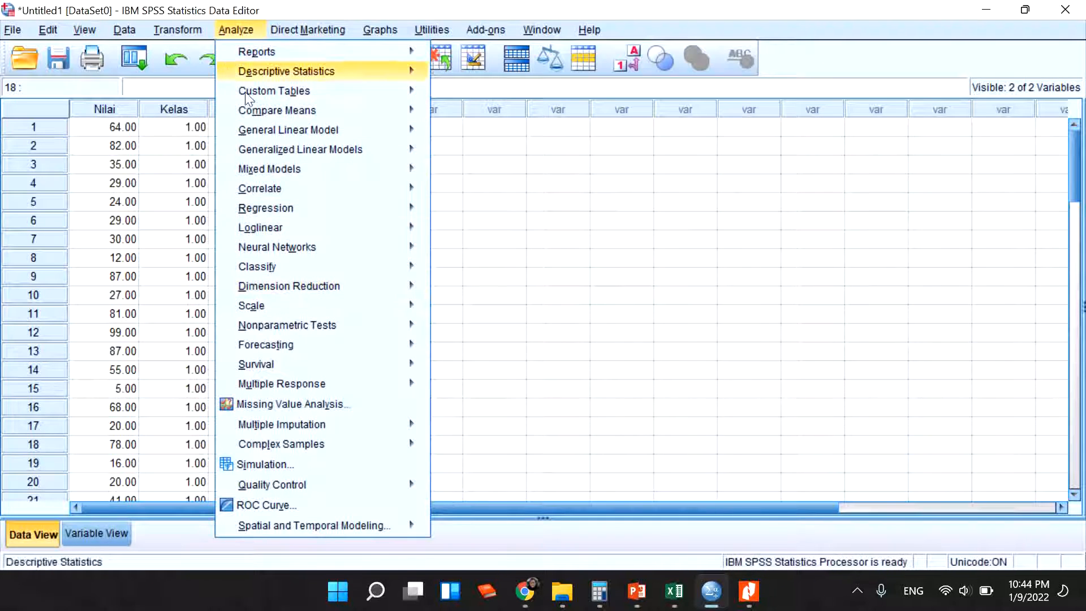
pyautogui.moveTo(308, 327)
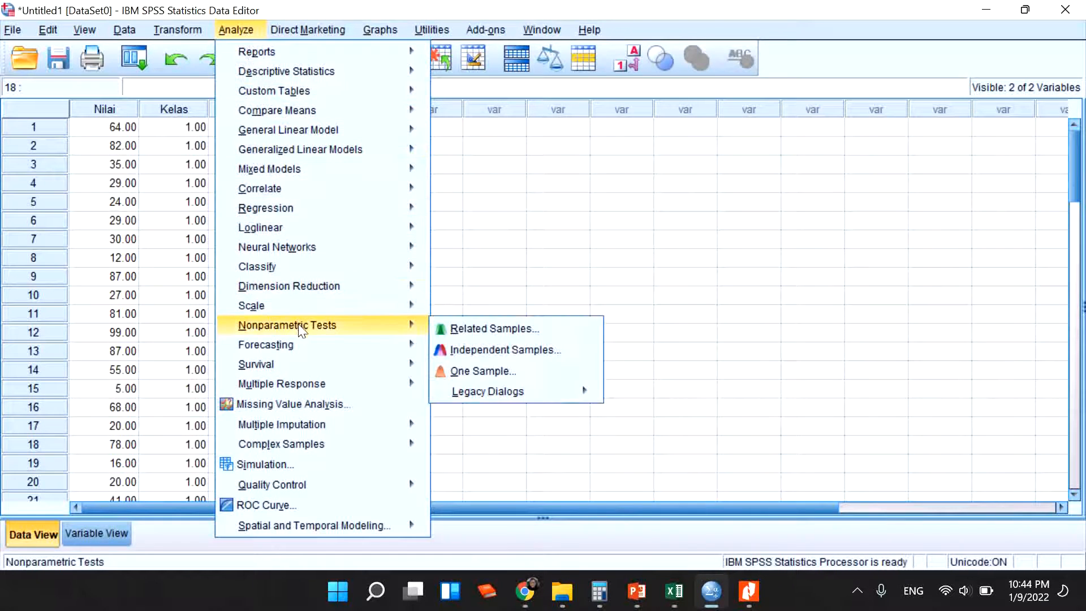
pyautogui.click(500, 354)
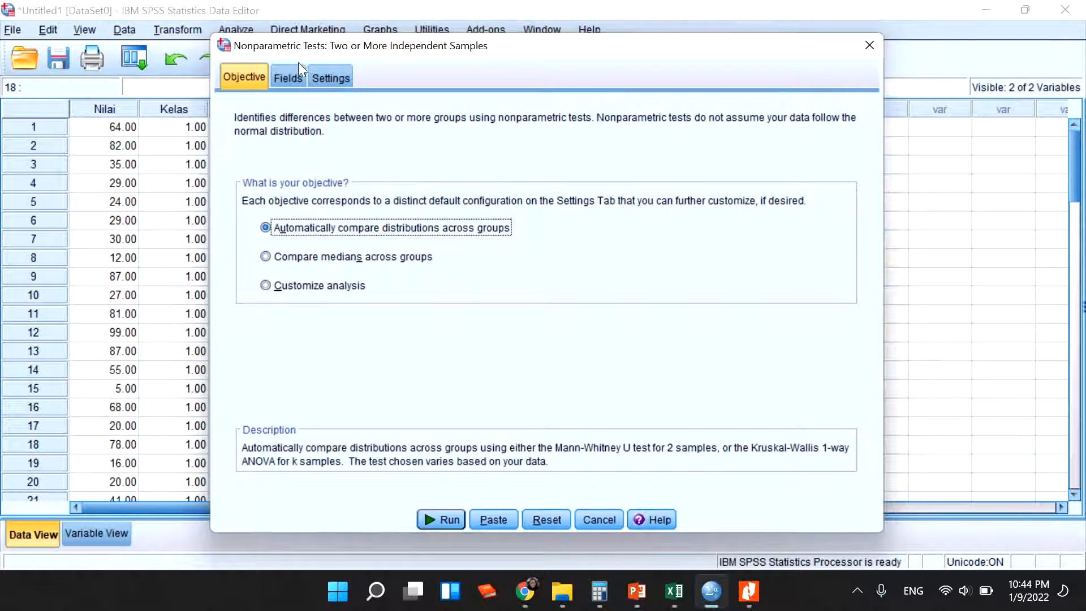
pyautogui.click(288, 77)
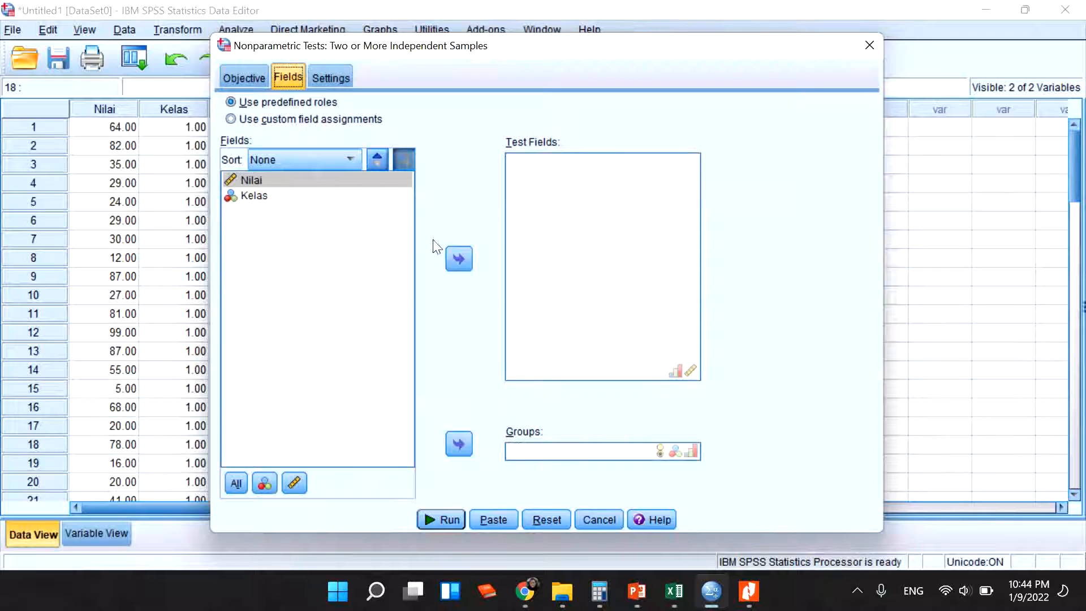
pyautogui.click(459, 259)
pyautogui.click(246, 181)
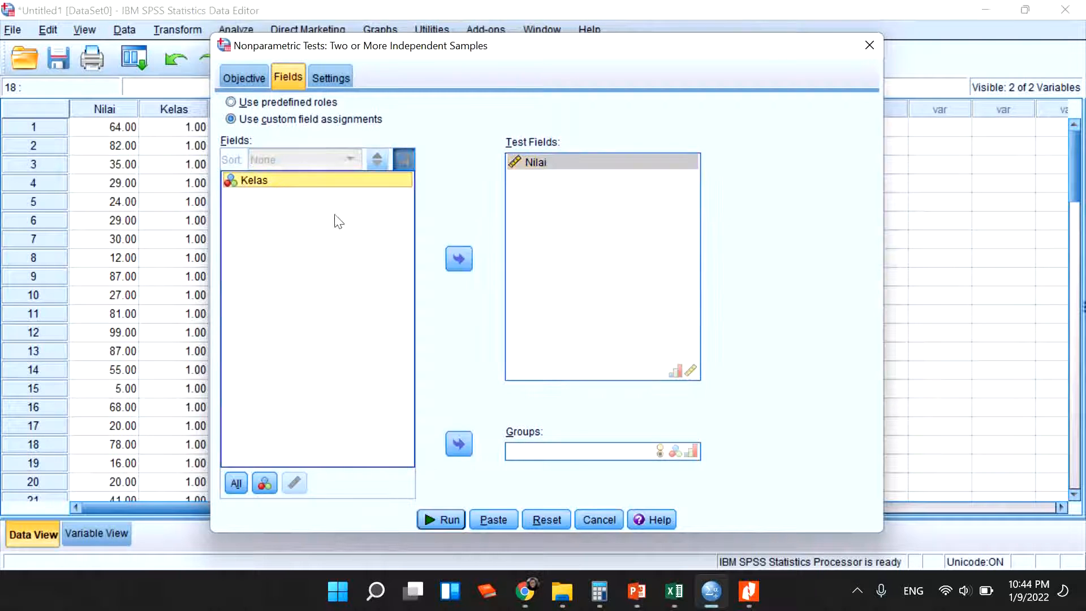
pyautogui.click(458, 444)
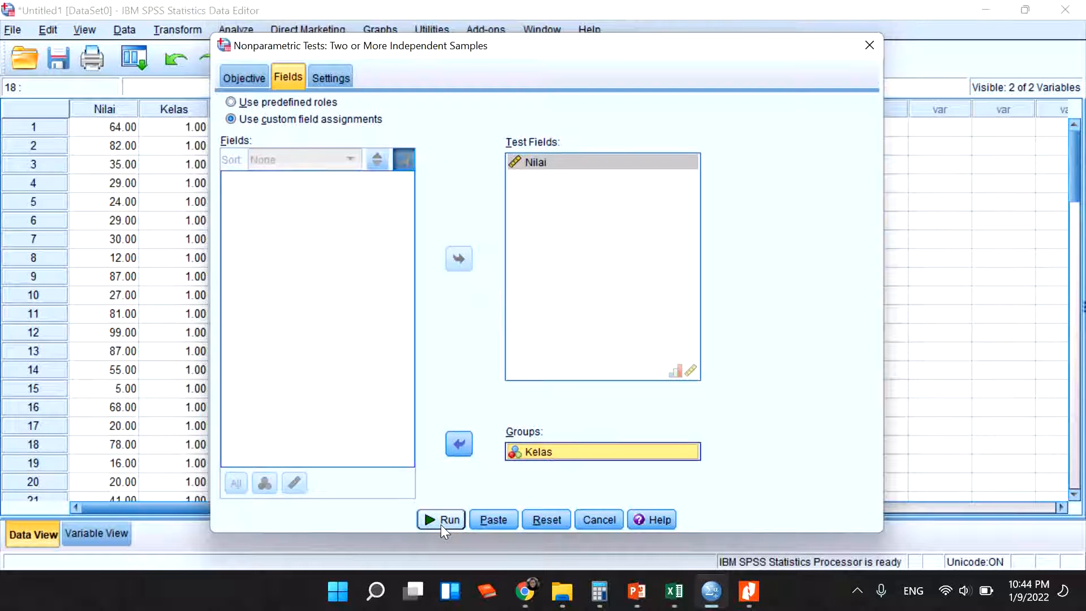
# Customize the tests to use Mann-Whitney U (2 samples) and run the analysis.
pyautogui.click(334, 76)
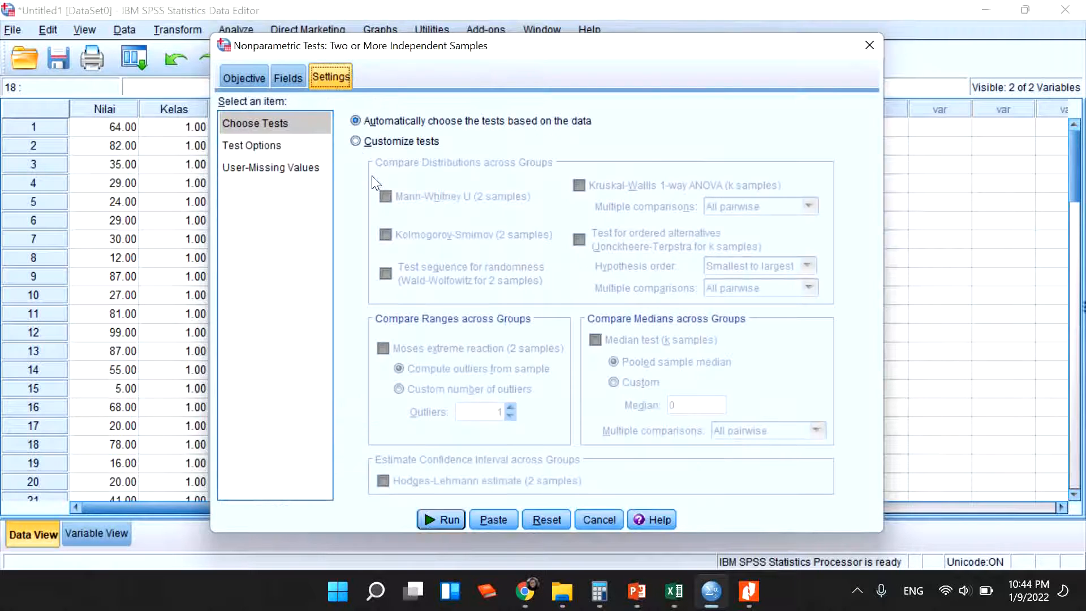
pyautogui.click(363, 141)
pyautogui.click(386, 196)
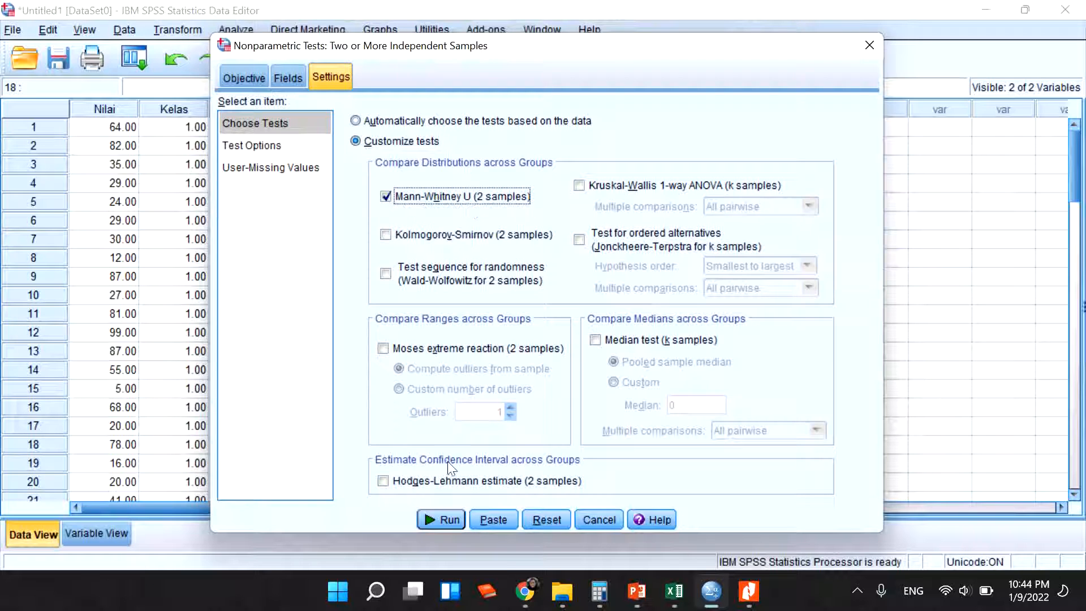
pyautogui.click(431, 521)
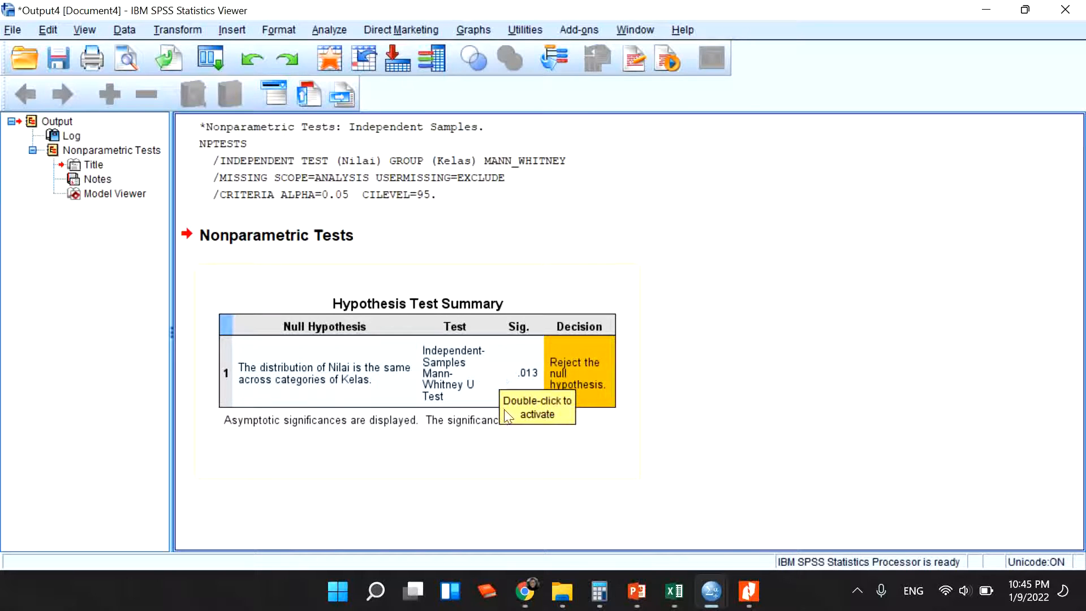
# Open the Hypothesis Test Summary in the Model Viewer and examine the Mann-Whitney U chart and statistics table.
pyautogui.click(491, 398)
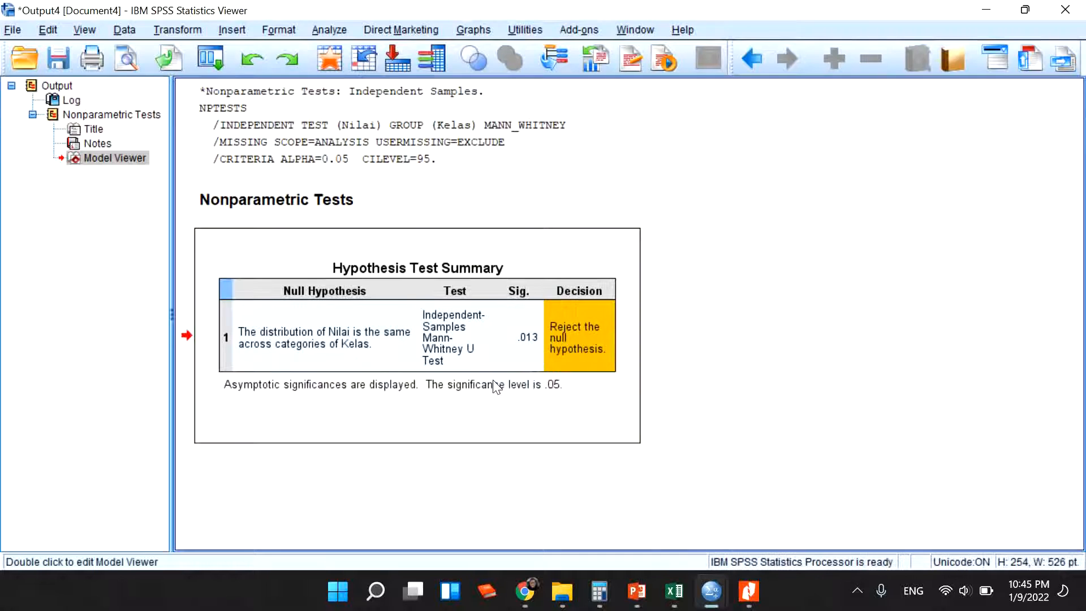
pyautogui.doubleClick(518, 346)
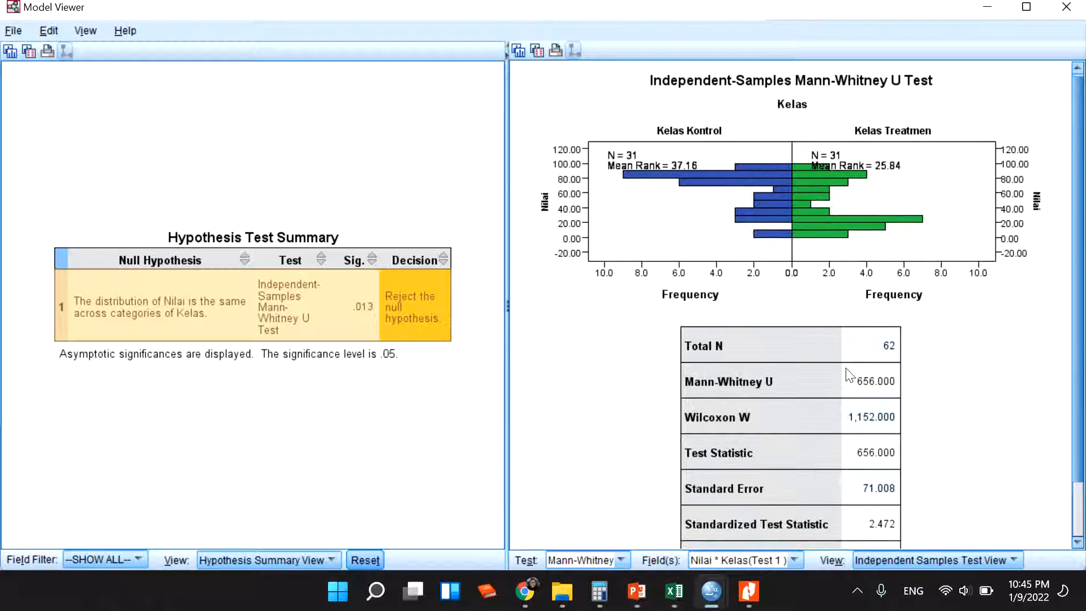
pyautogui.scroll(-2, 847, 370)
pyautogui.scroll(-1, 843, 366)
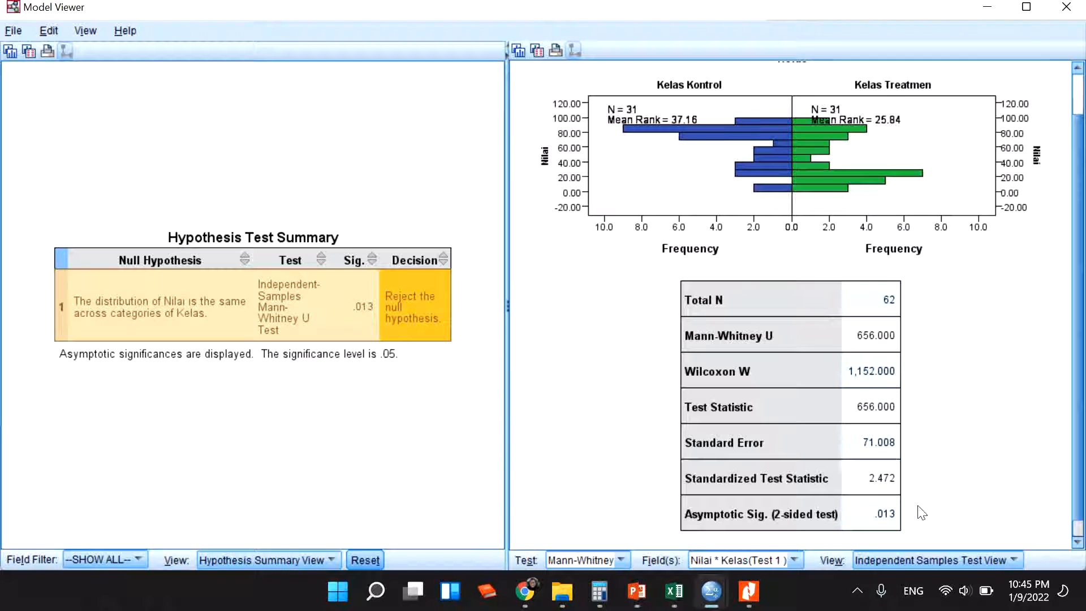
# View the Categorical Field Information for Kelas and the Continuous Field Information for Nilai, and close the Model Viewer.
pyautogui.click(898, 560)
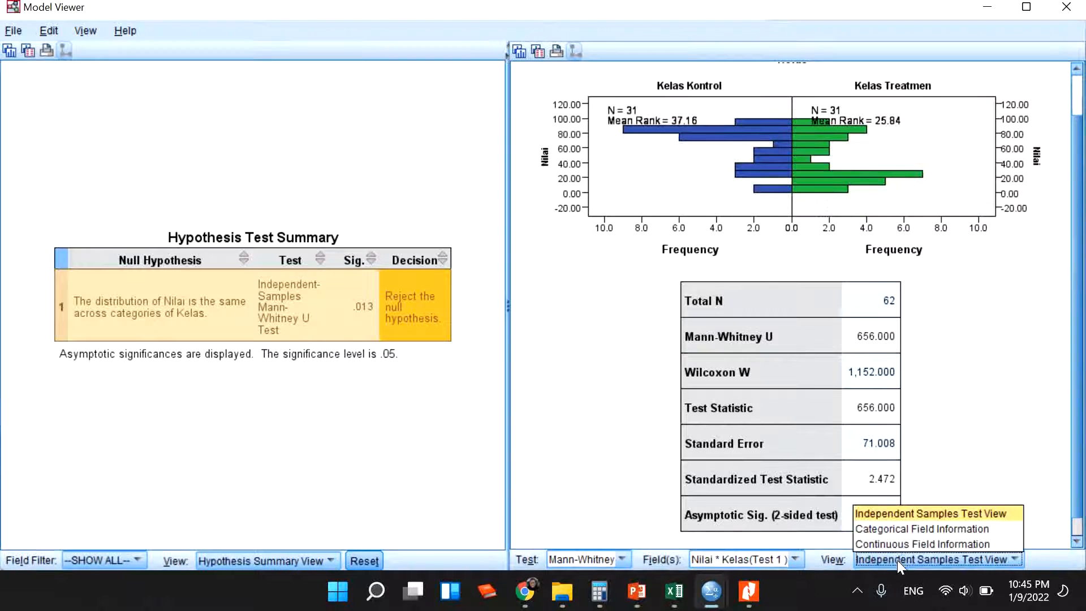
pyautogui.click(905, 532)
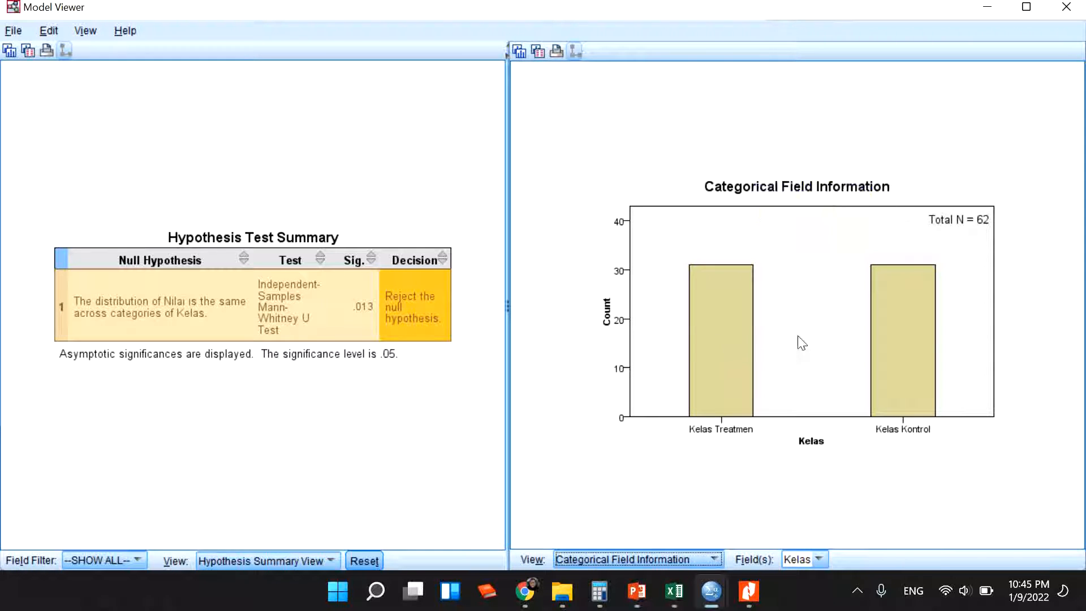
pyautogui.moveTo(742, 338)
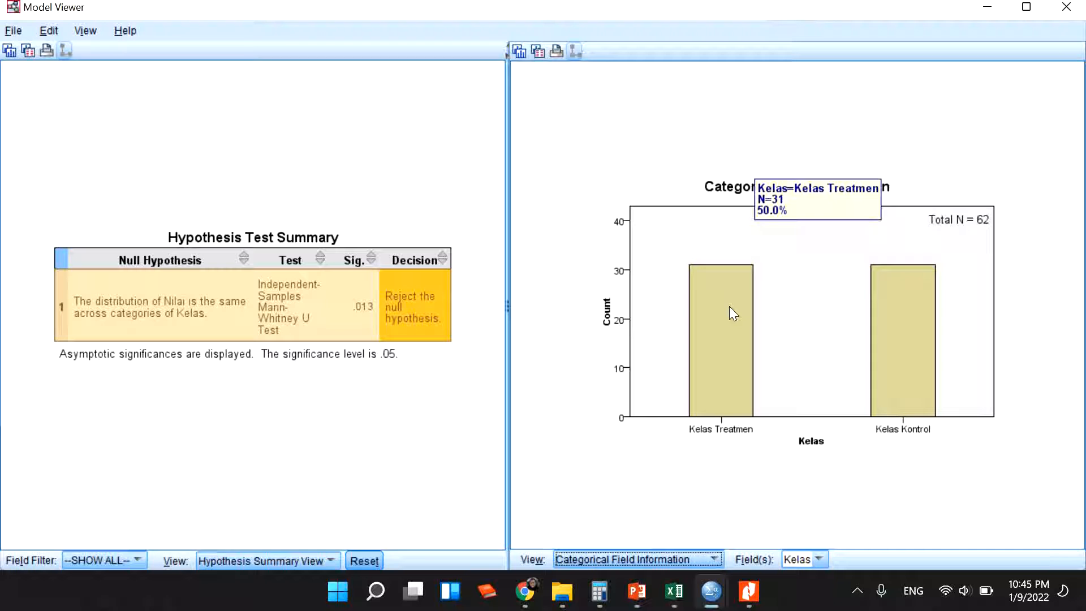
pyautogui.moveTo(915, 315)
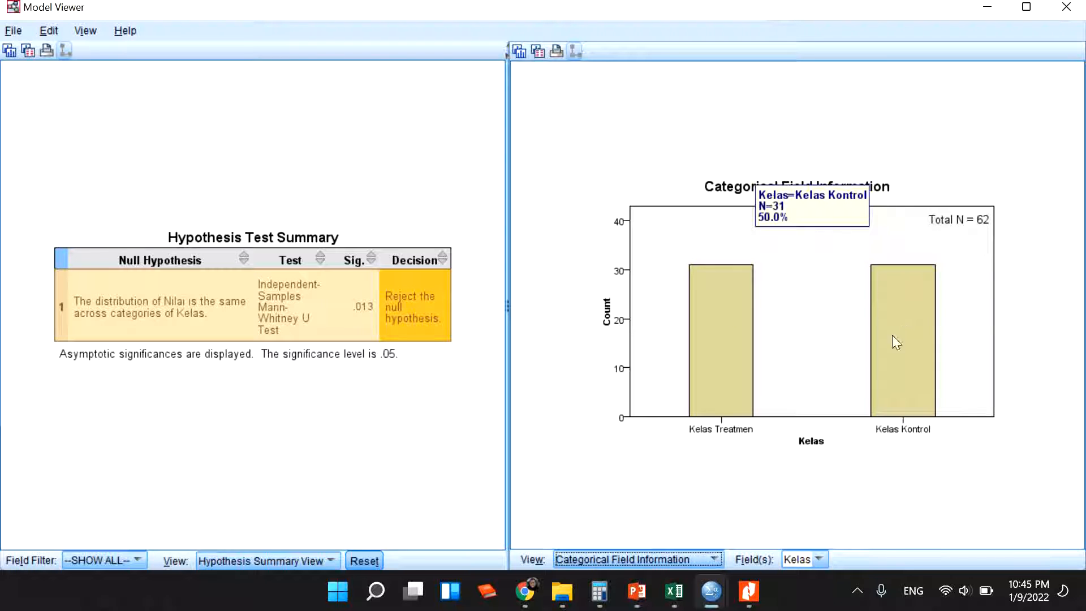
pyautogui.click(712, 560)
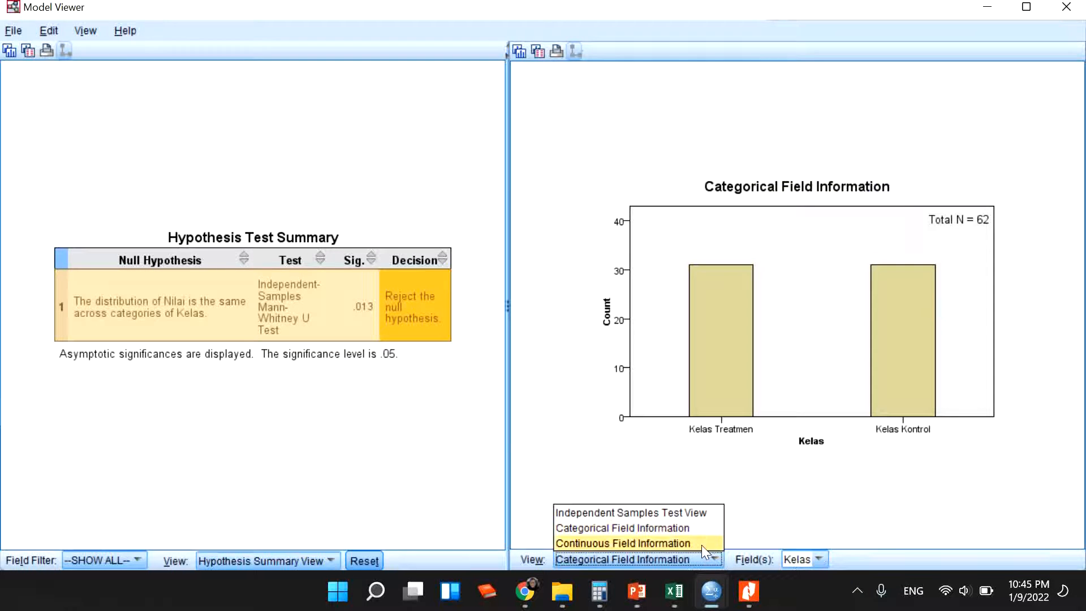
pyautogui.click(700, 544)
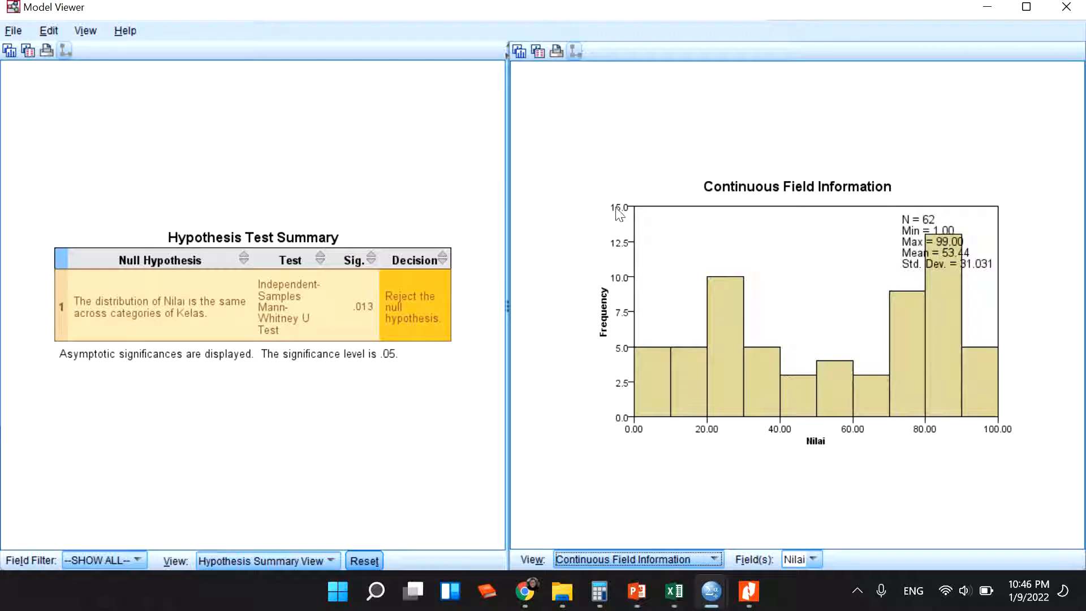
pyautogui.click(1081, 12)
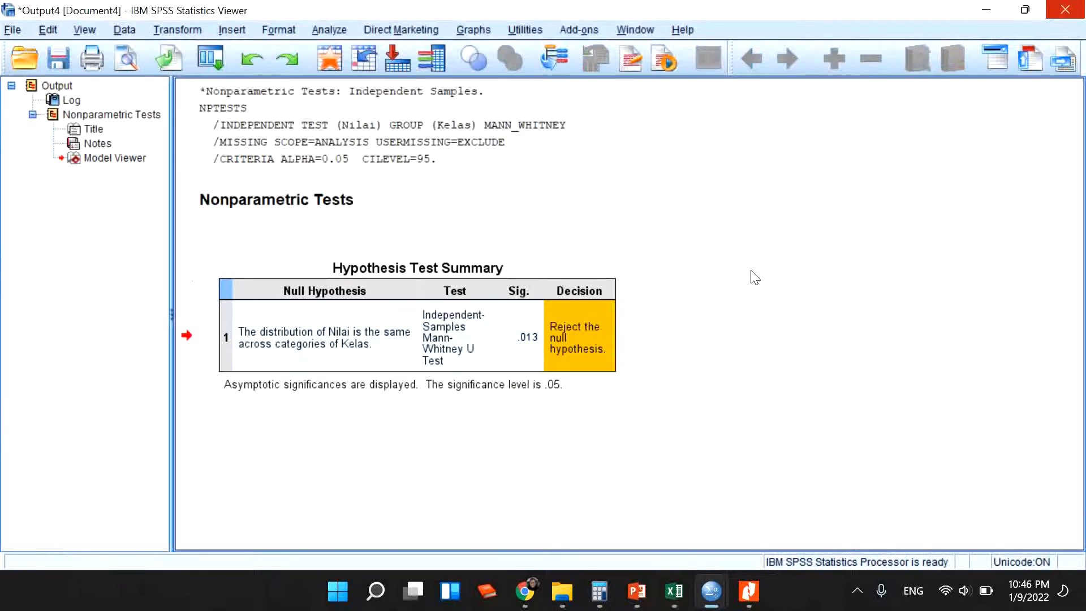
# Set up a legacy 2 Independent Samples test with Nilai as the test variable and Kelas as the grouping variable.
pyautogui.click(329, 30)
pyautogui.moveTo(431, 388)
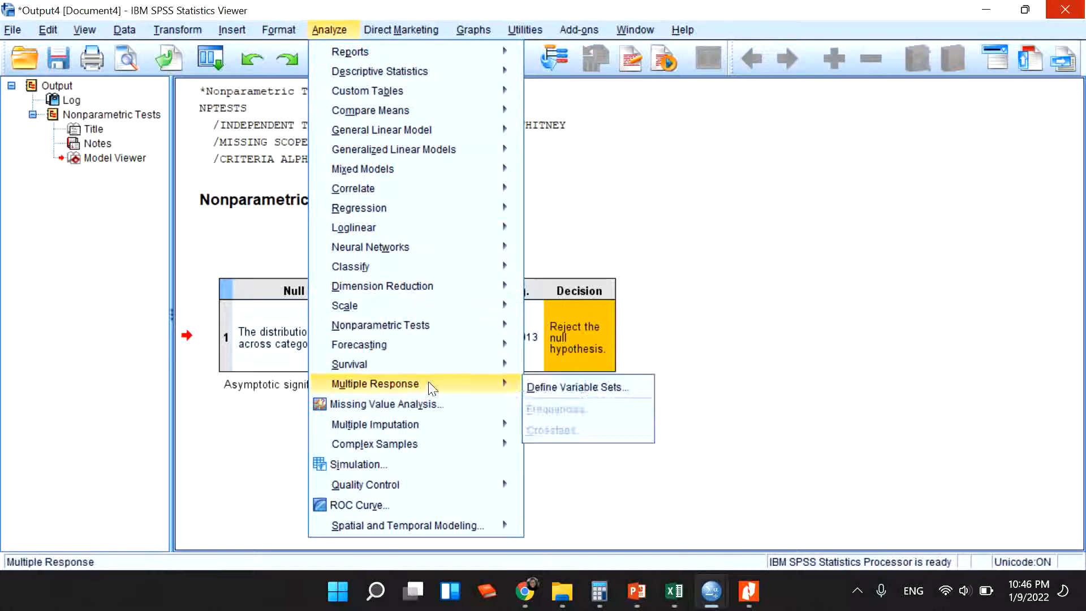
pyautogui.moveTo(482, 329)
pyautogui.moveTo(593, 396)
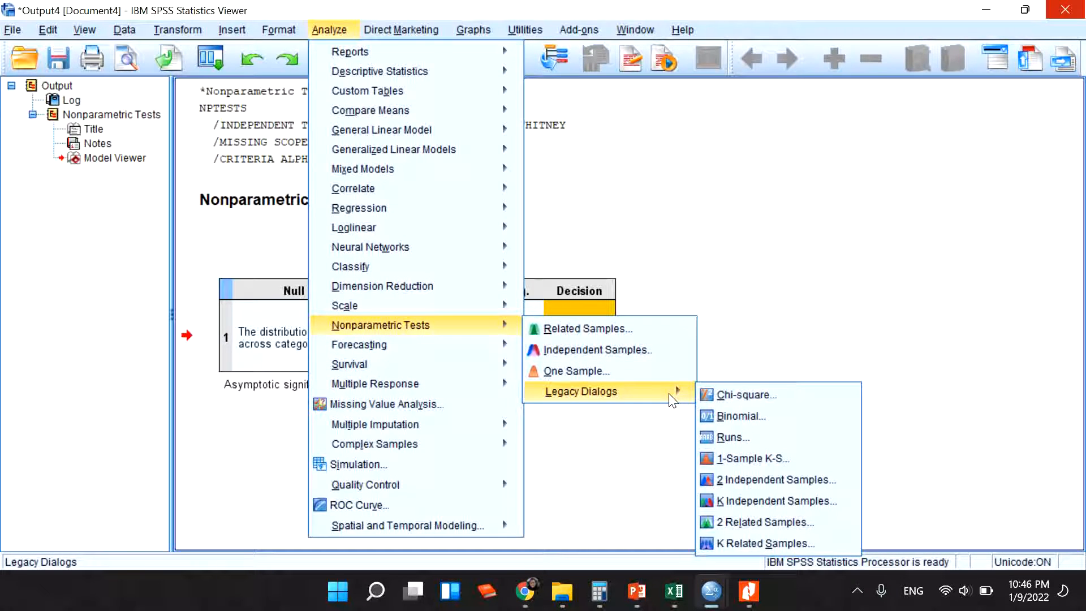
pyautogui.click(746, 481)
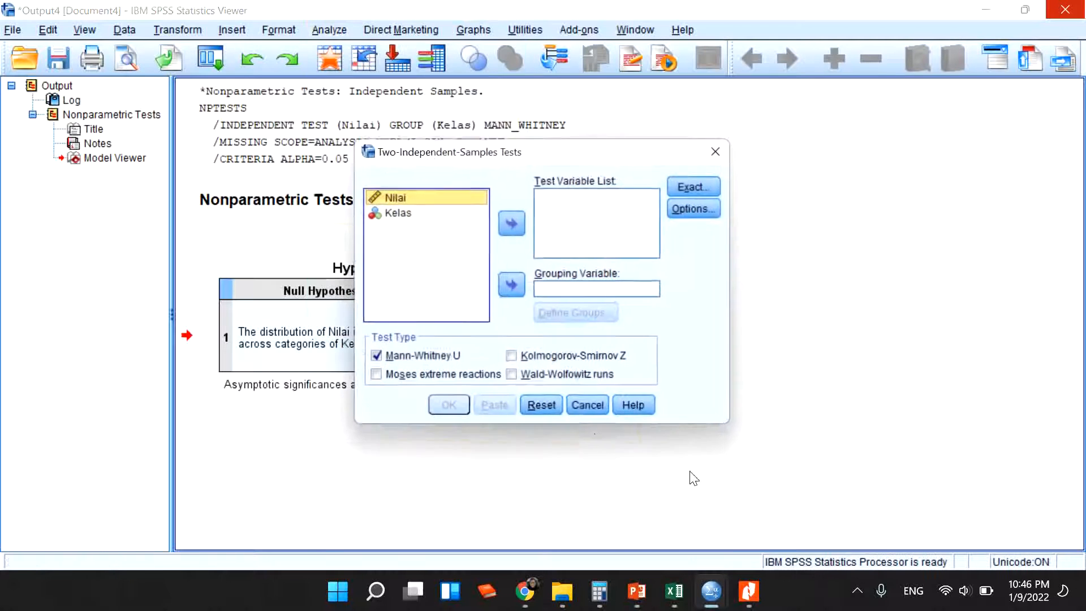
pyautogui.click(478, 198)
pyautogui.click(512, 224)
pyautogui.click(403, 199)
pyautogui.click(512, 287)
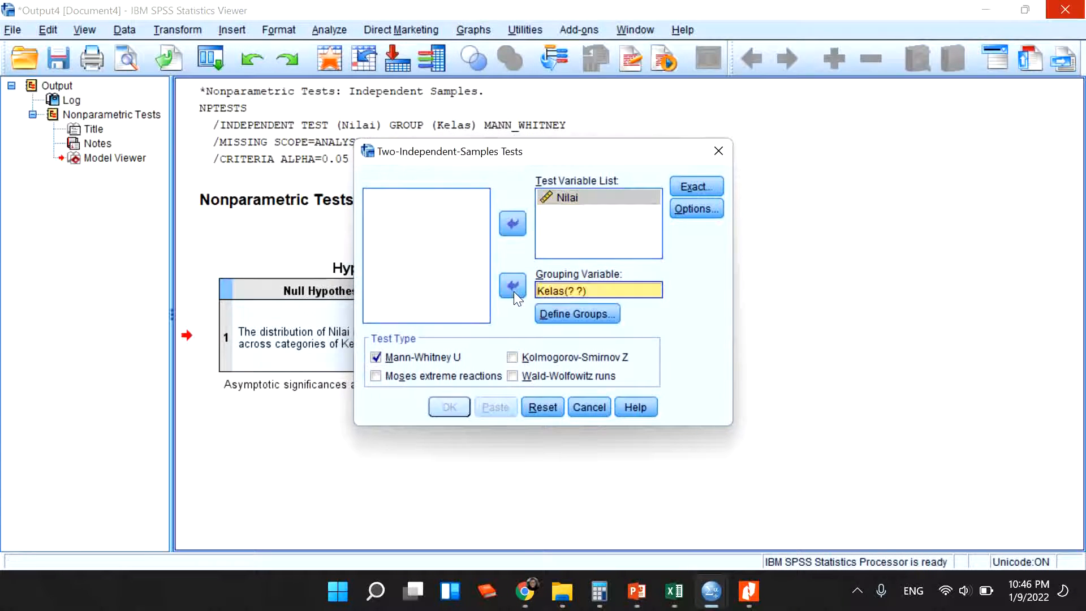
# Define the Kelas groups for the test as 1 for Group 1 and 2 for Group 2.
pyautogui.click(573, 310)
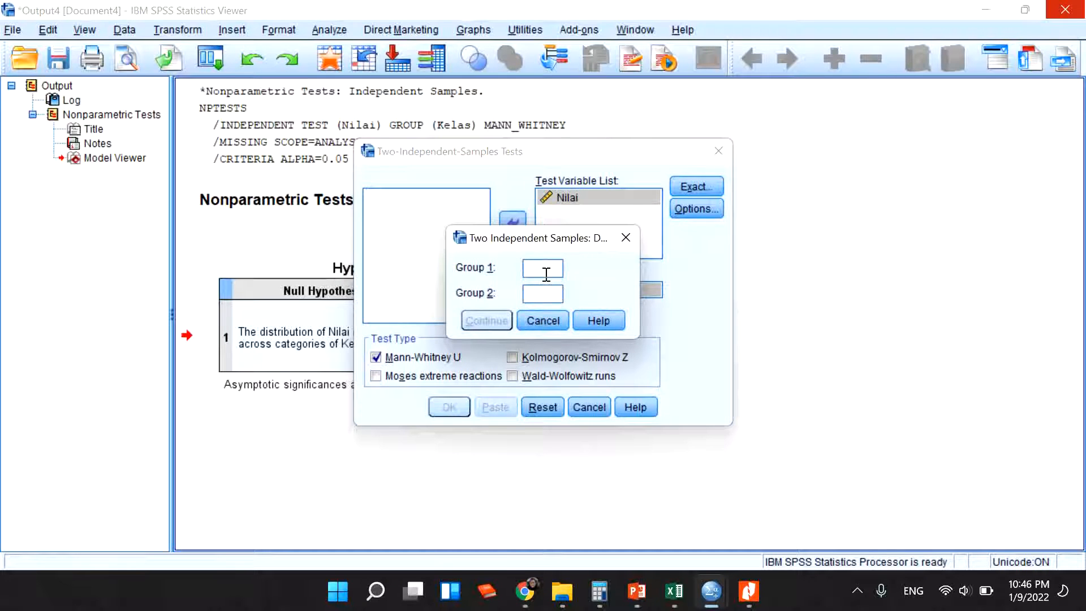
pyautogui.write('1')
pyautogui.click(543, 293)
pyautogui.write('2')
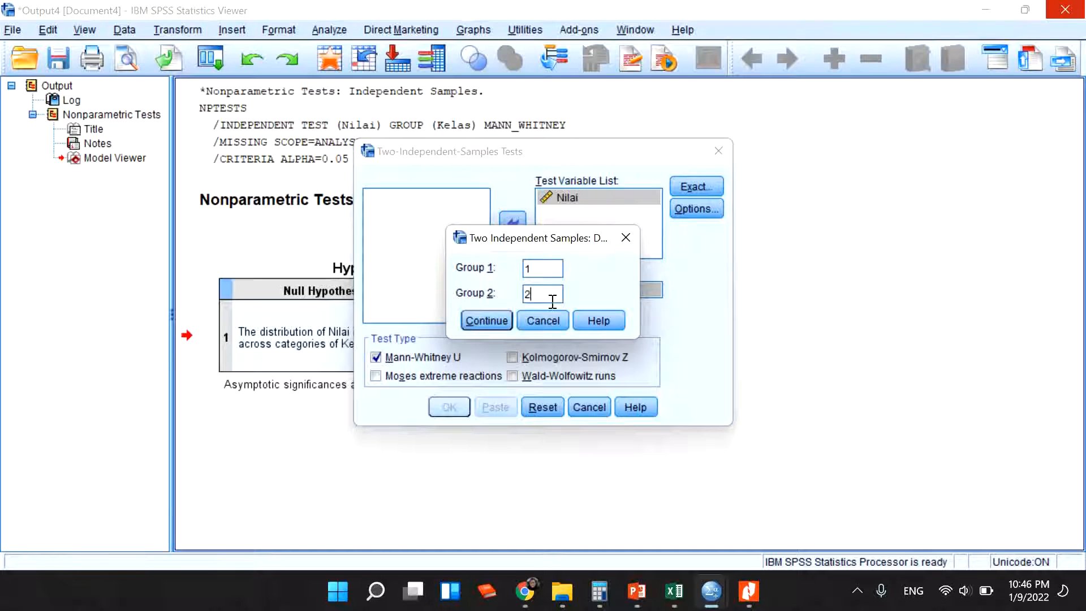
pyautogui.click(488, 319)
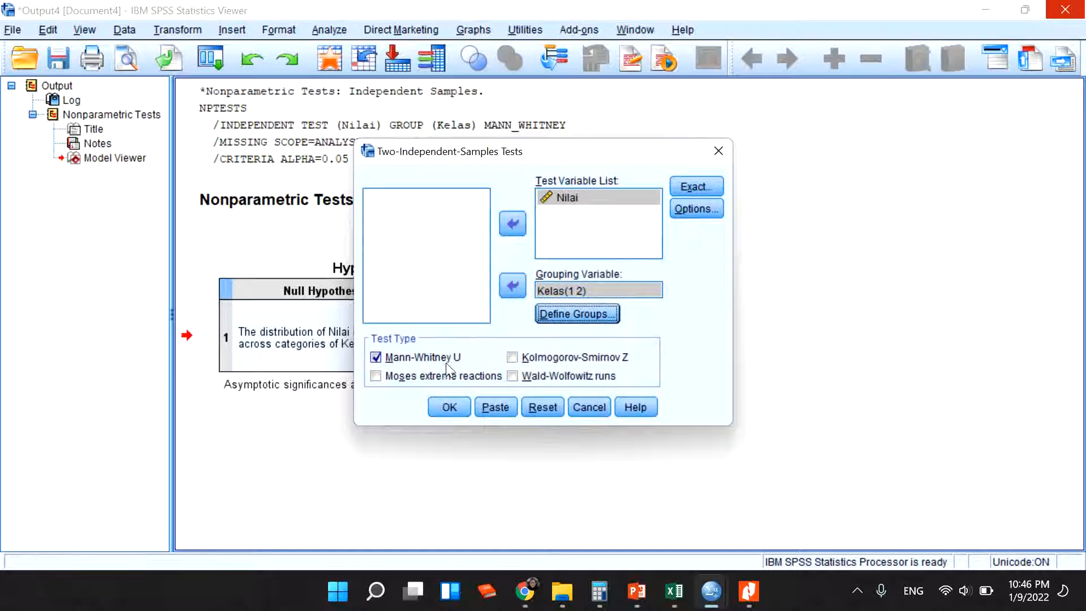
# Include descriptive statistics in the legacy two-independent-samples options and run the Mann-Whitney U test with asymptotic significance only.
pyautogui.click(702, 190)
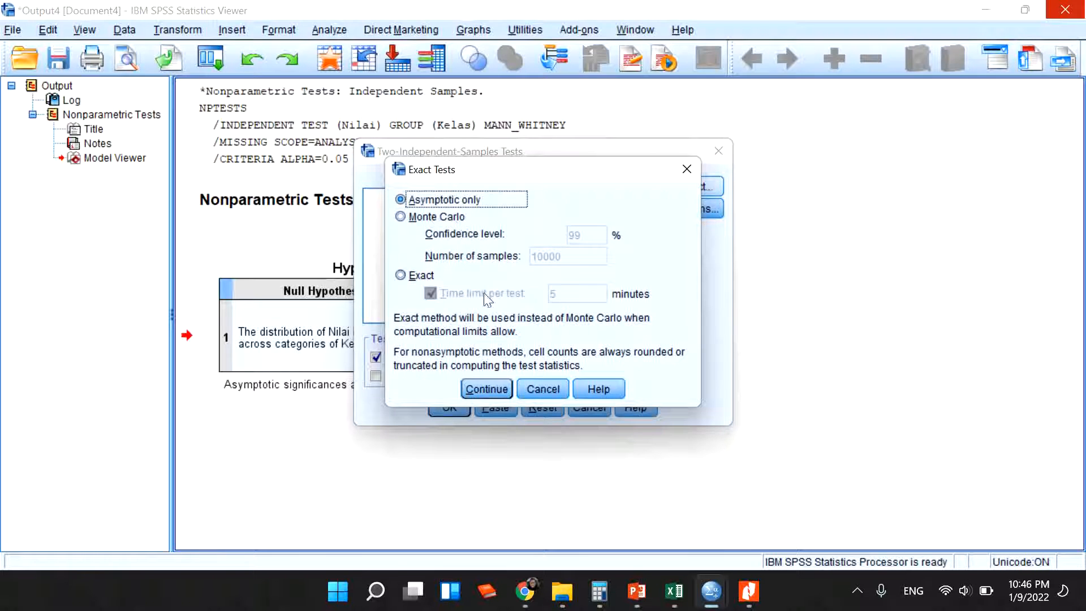
pyautogui.click(535, 388)
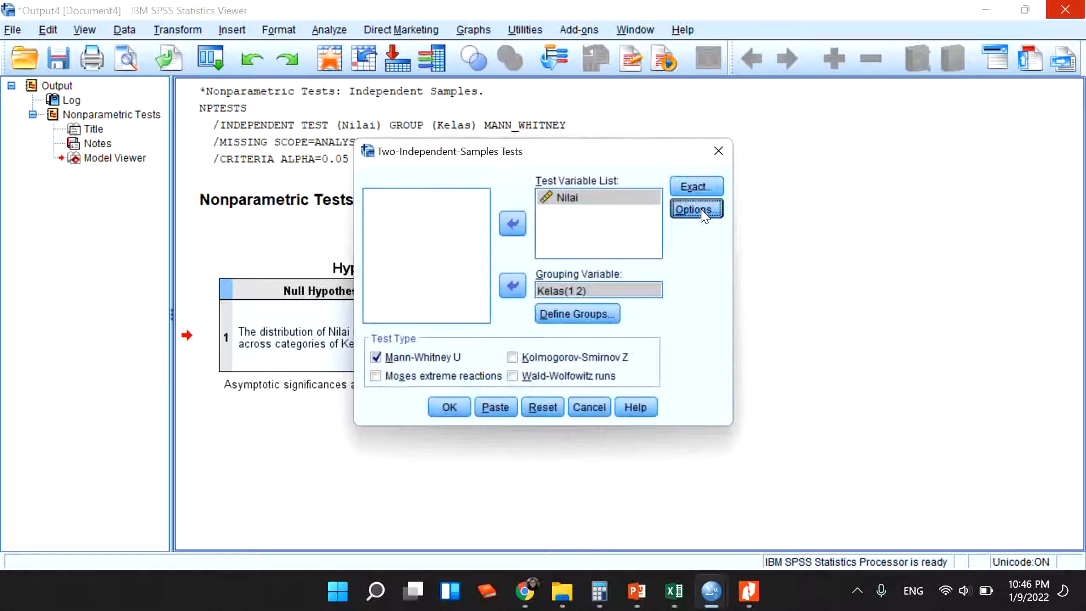
pyautogui.click(701, 209)
pyautogui.click(482, 256)
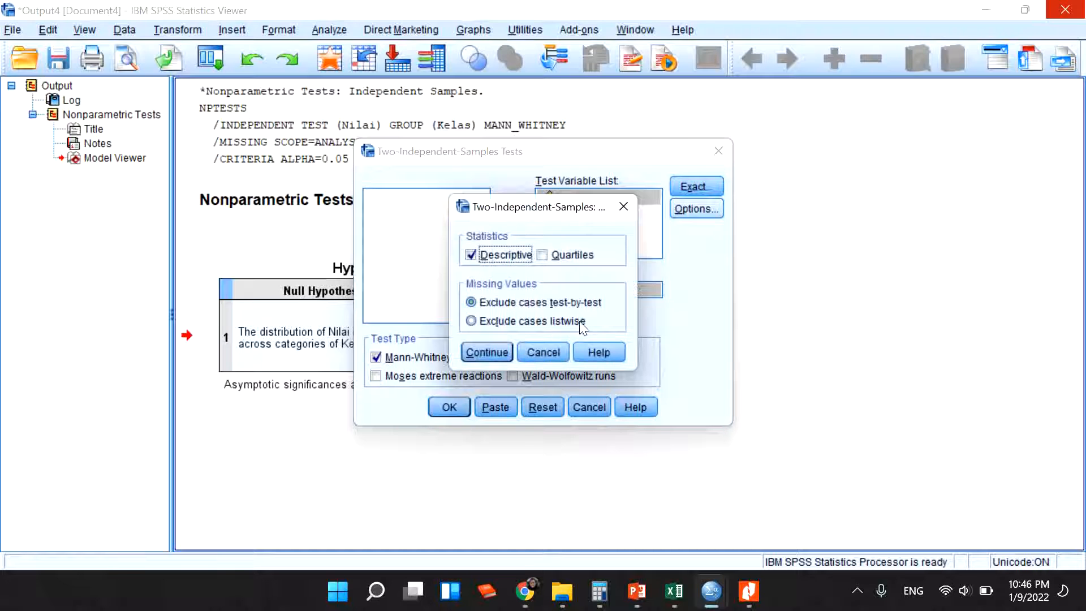
pyautogui.click(487, 353)
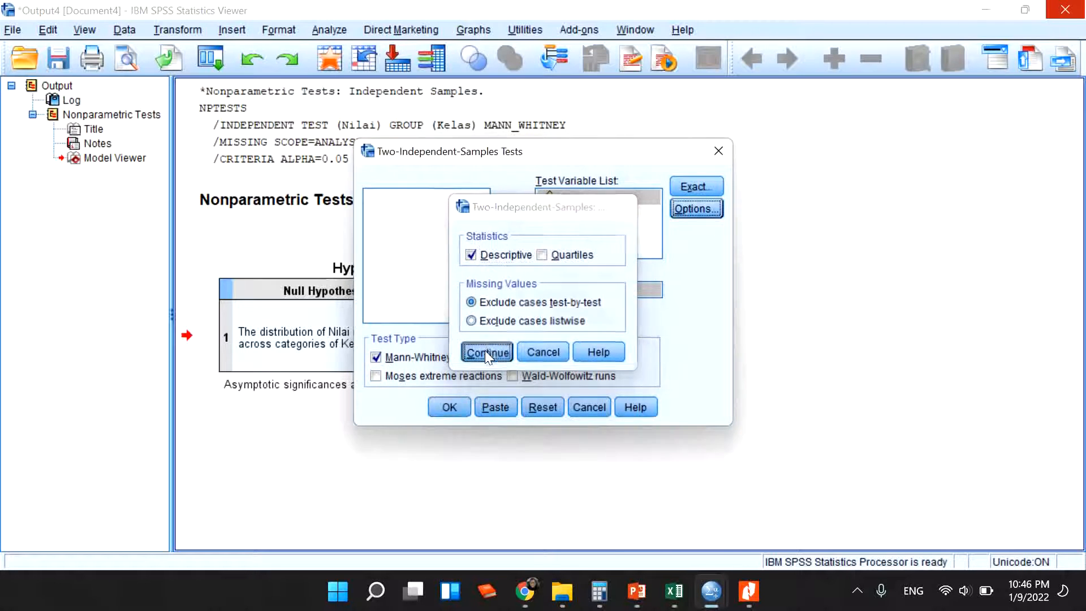
pyautogui.click(448, 408)
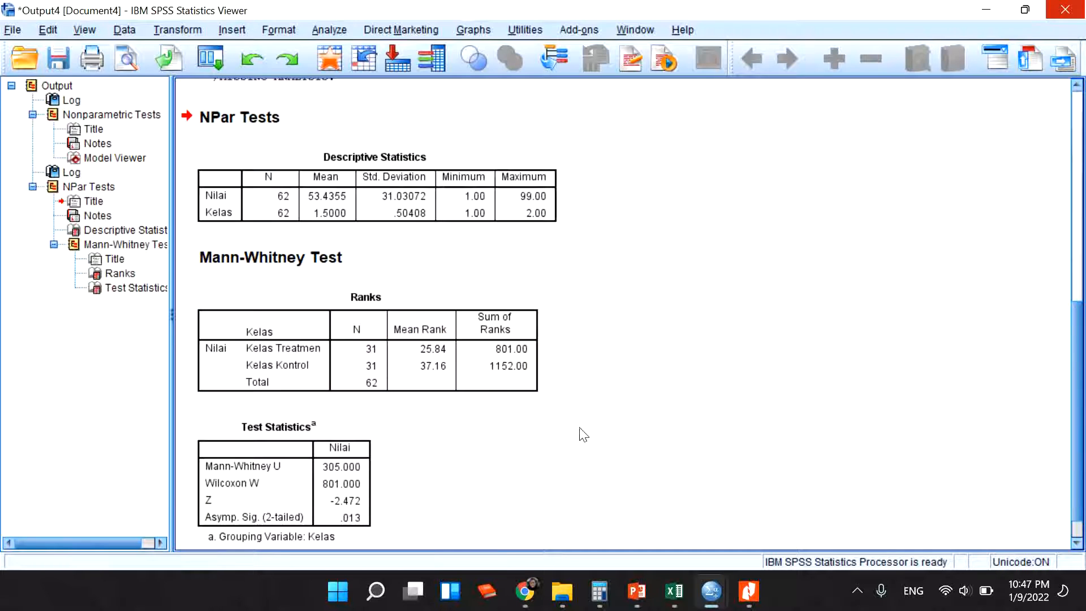
pyautogui.scroll(-1, 462, 428)
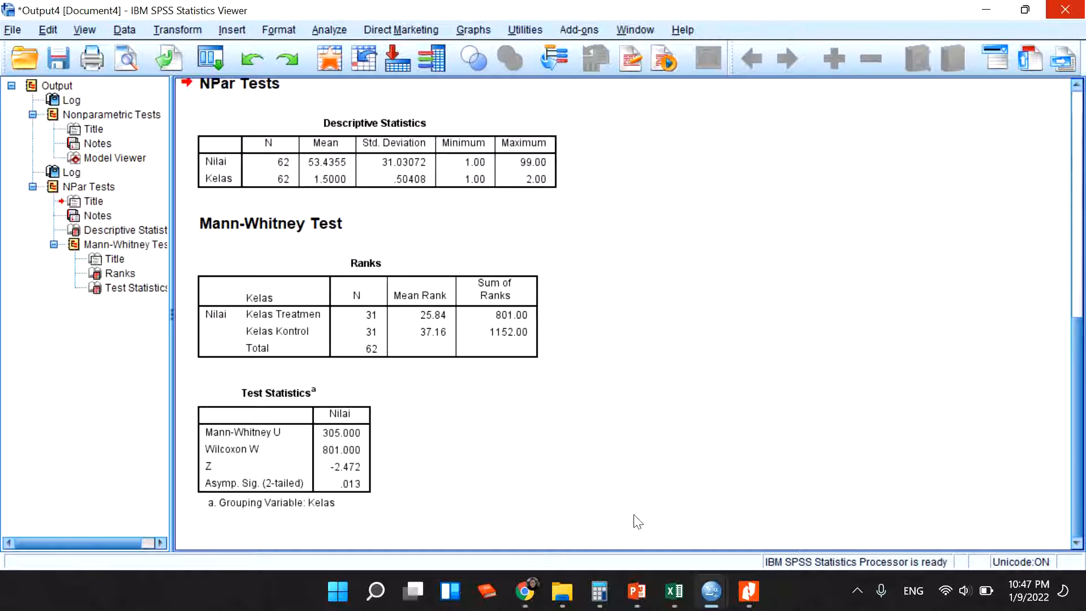
# Switch to the PowerPoint slide show and compare the CONTOH problem slide with the slide interpreting the Ranks and Test Statistics tables.
pyautogui.moveTo(651, 599)
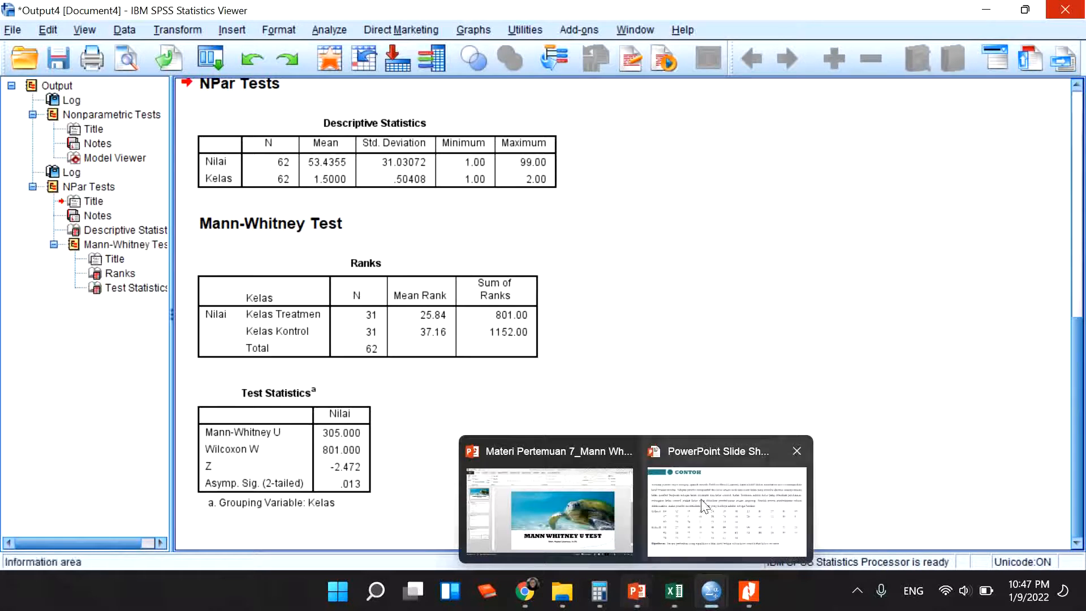
pyautogui.click(679, 498)
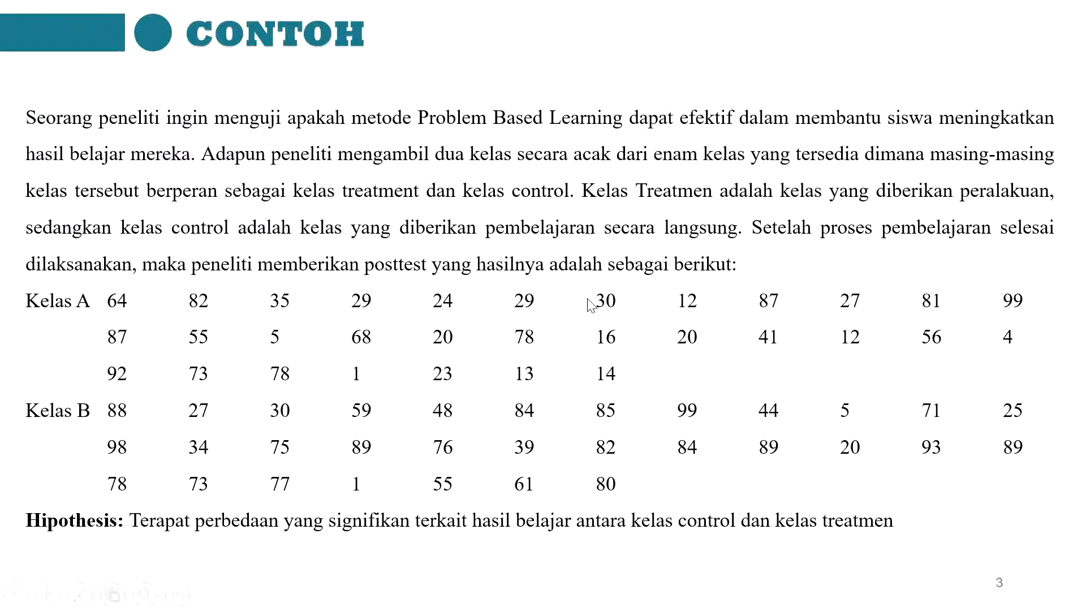
pyautogui.click(473, 368)
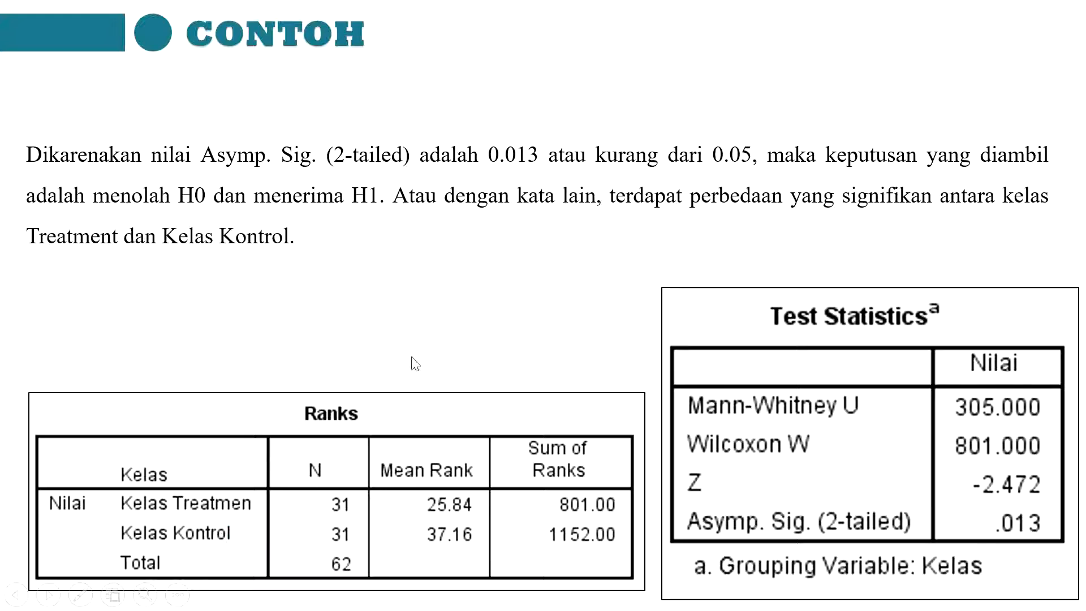
pyautogui.press('Left')
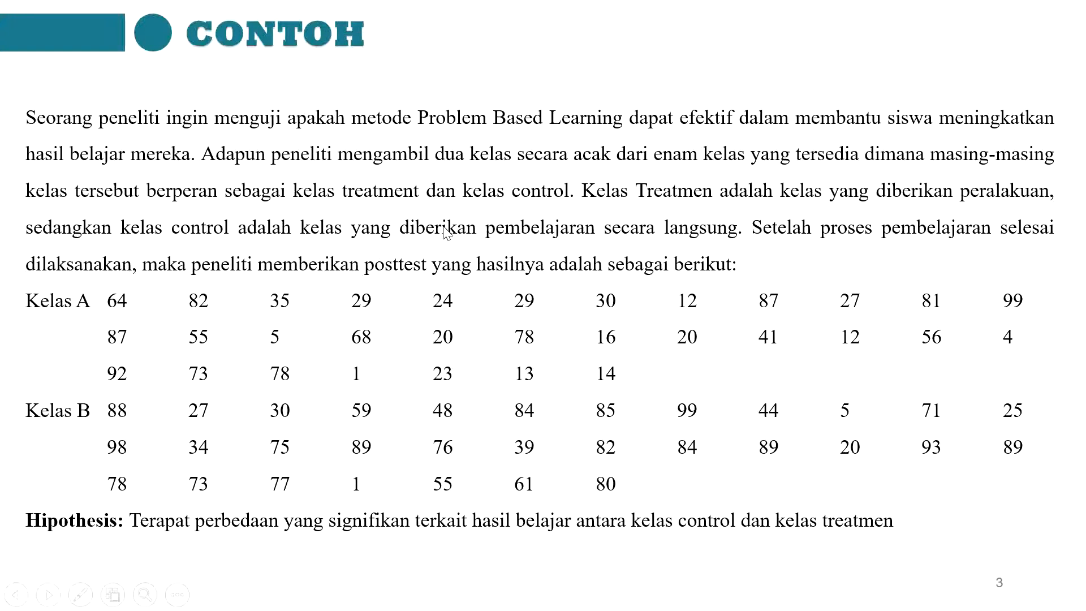
pyautogui.press('Right')
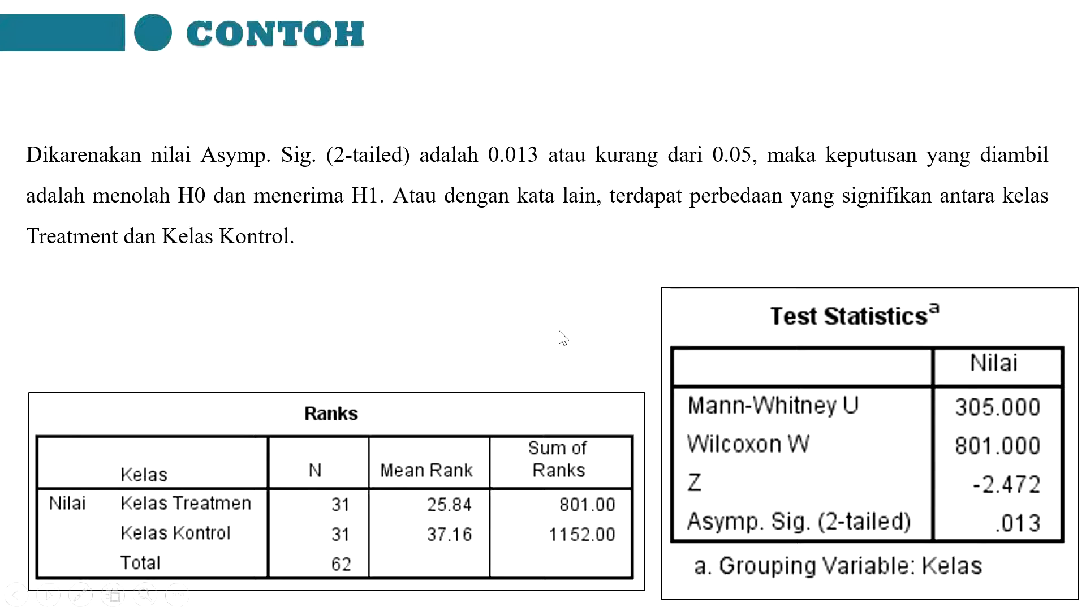
# Switch to the Nitro Pro 9 document and view the Kasus 1 farmer productivity data.
pyautogui.press('super+Tab')
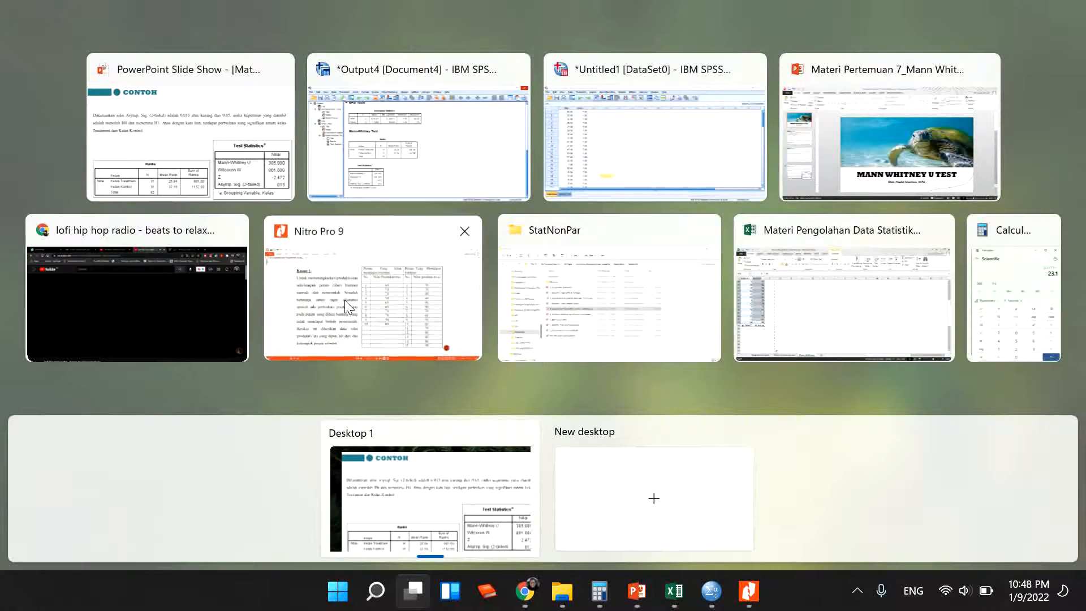
pyautogui.click(345, 300)
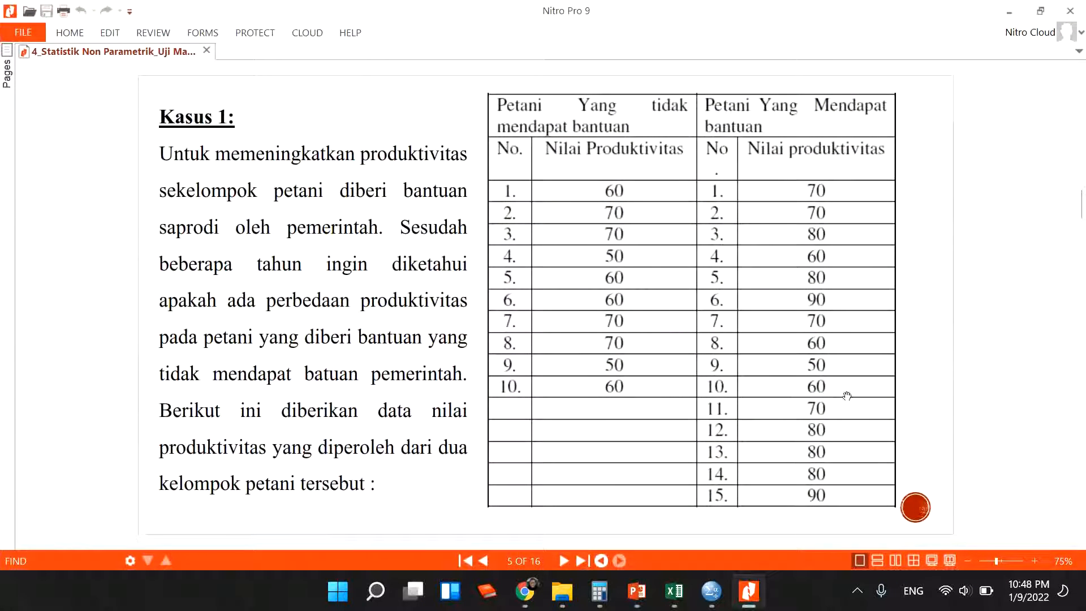